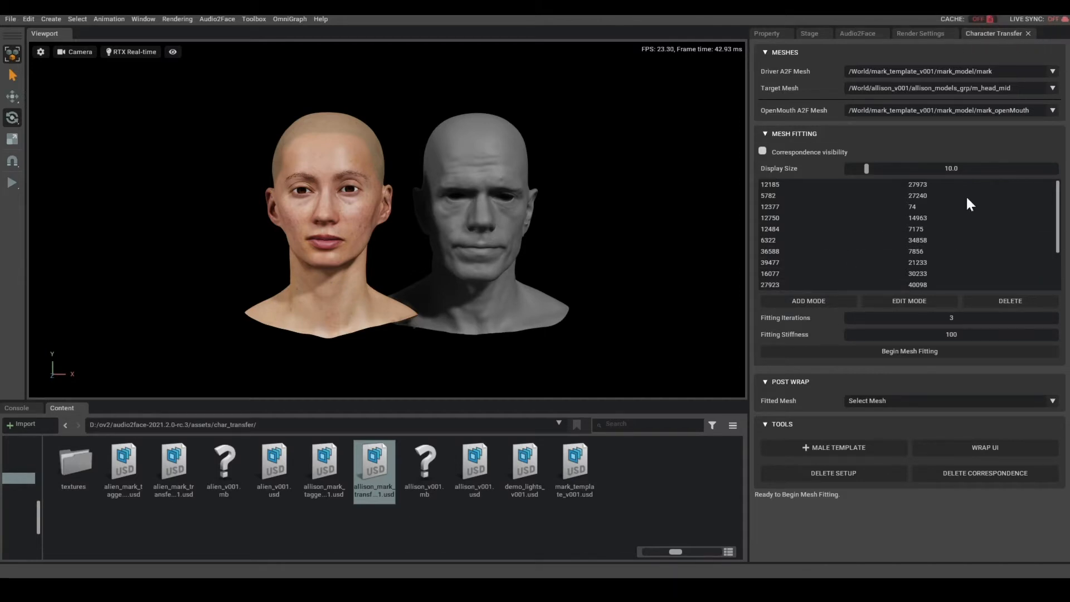
- Examine the wrap and deformer nodes stored under the m_head_mid_result mesh in the stage hierarchy
{"action": "left_click", "coordinate": [940, 478]}
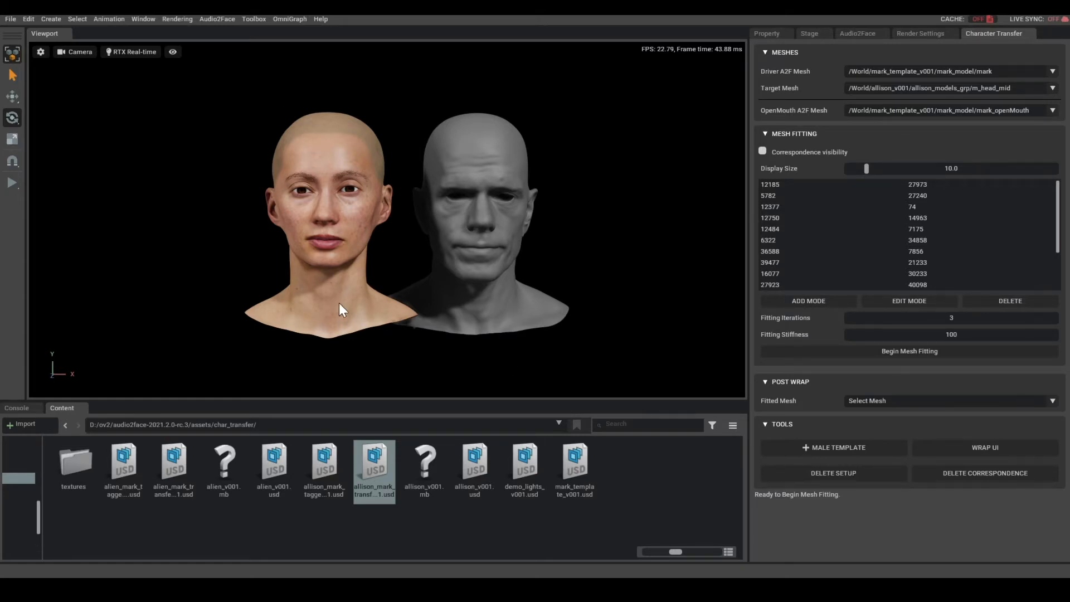
{"action": "left_click", "coordinate": [810, 34]}
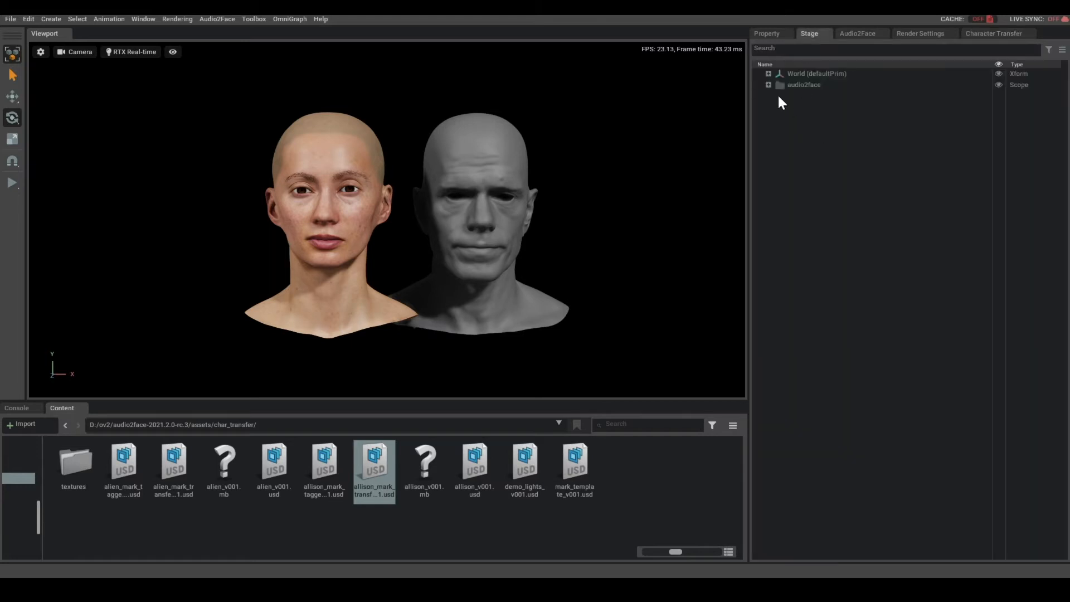
{"action": "left_click", "coordinate": [323, 118]}
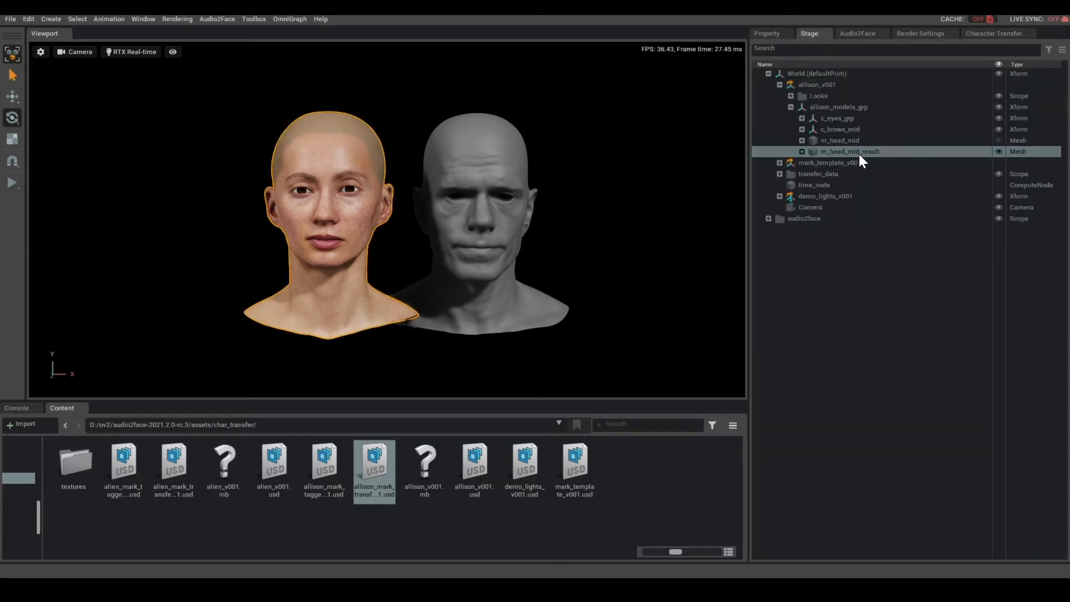
{"action": "left_click", "coordinate": [802, 152]}
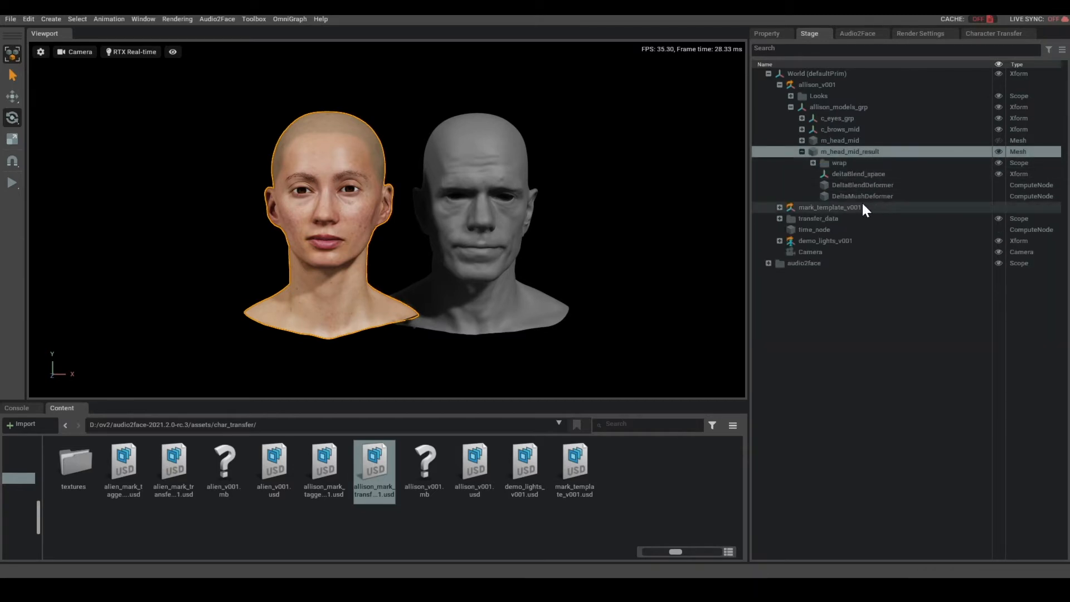
{"action": "left_click", "coordinate": [662, 151]}
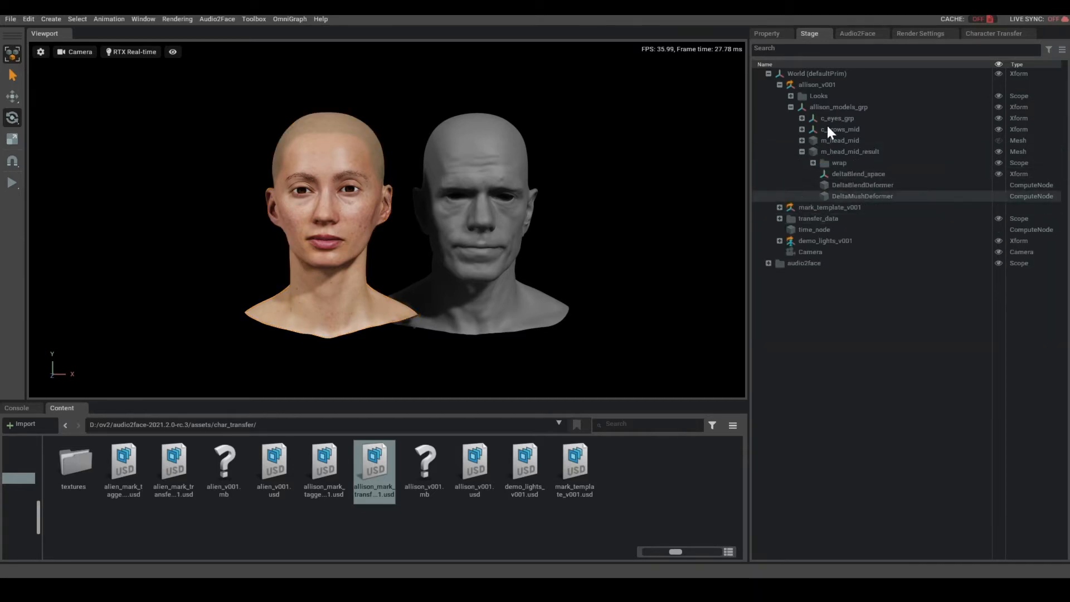
- Delete the post-wrap setup of the m_head_mid target mesh with the Character Transfer tools
{"action": "left_click", "coordinate": [992, 35]}
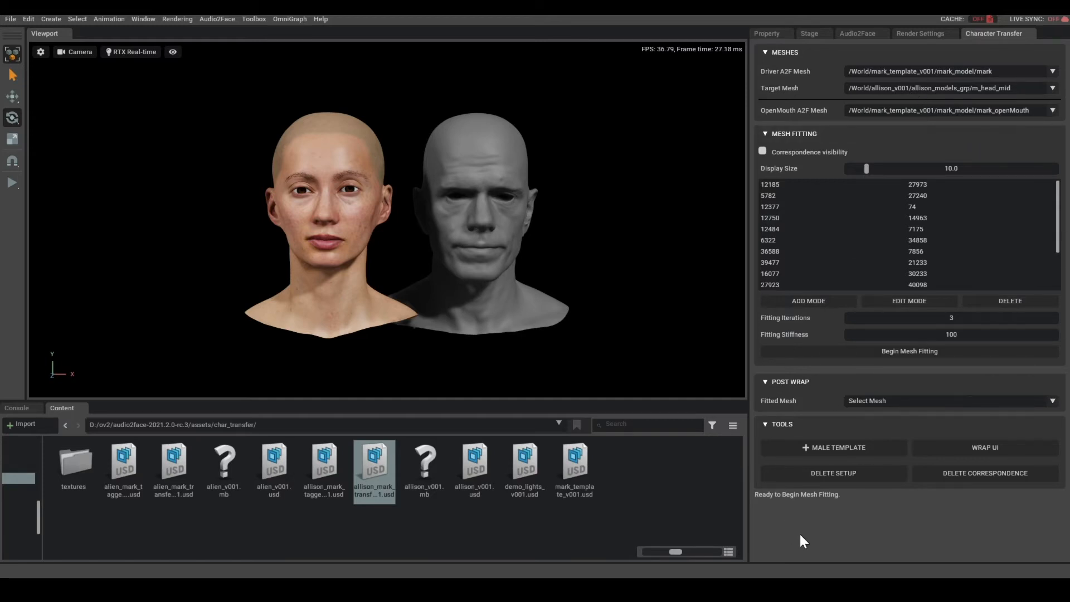
{"action": "left_click", "coordinate": [852, 475]}
- Check the stage hierarchy for leftover setup nodes under the m_head_mid mesh and the c_brows_mid group
{"action": "left_click", "coordinate": [810, 34]}
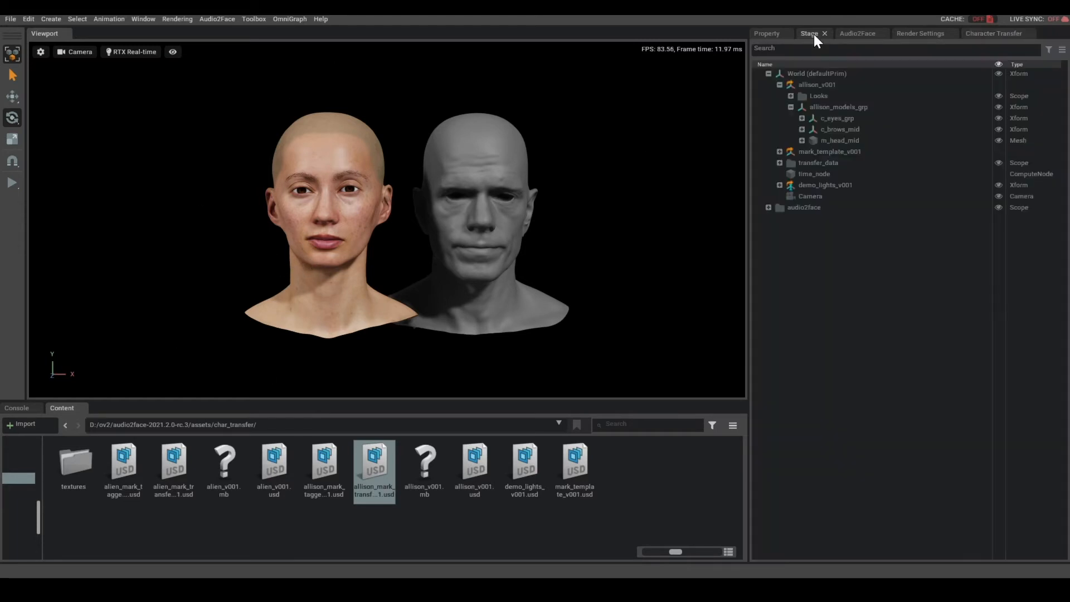
{"action": "left_click", "coordinate": [356, 232]}
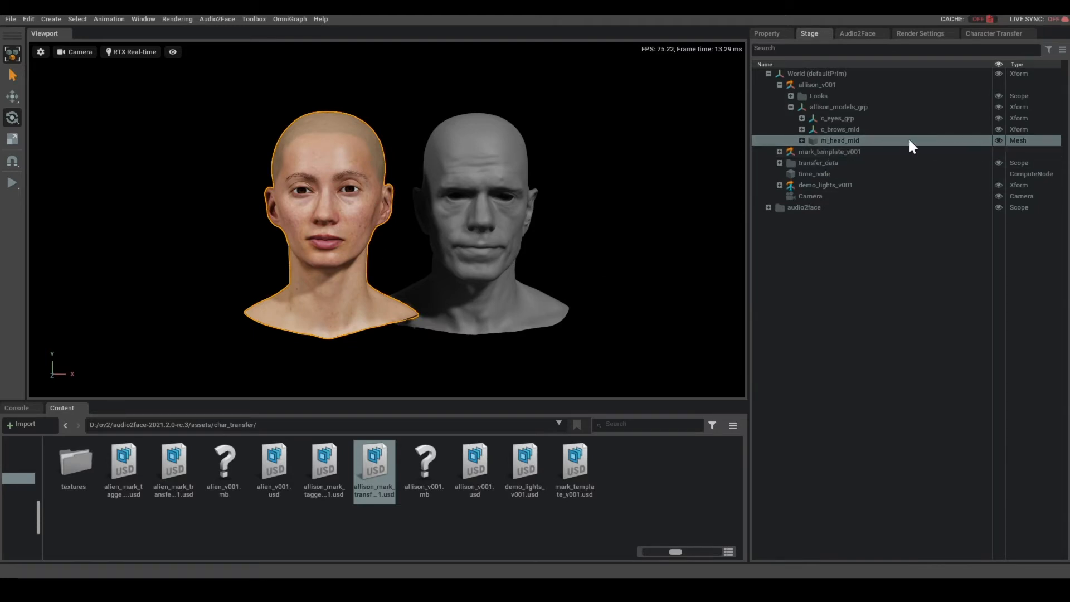
{"action": "left_click", "coordinate": [802, 141]}
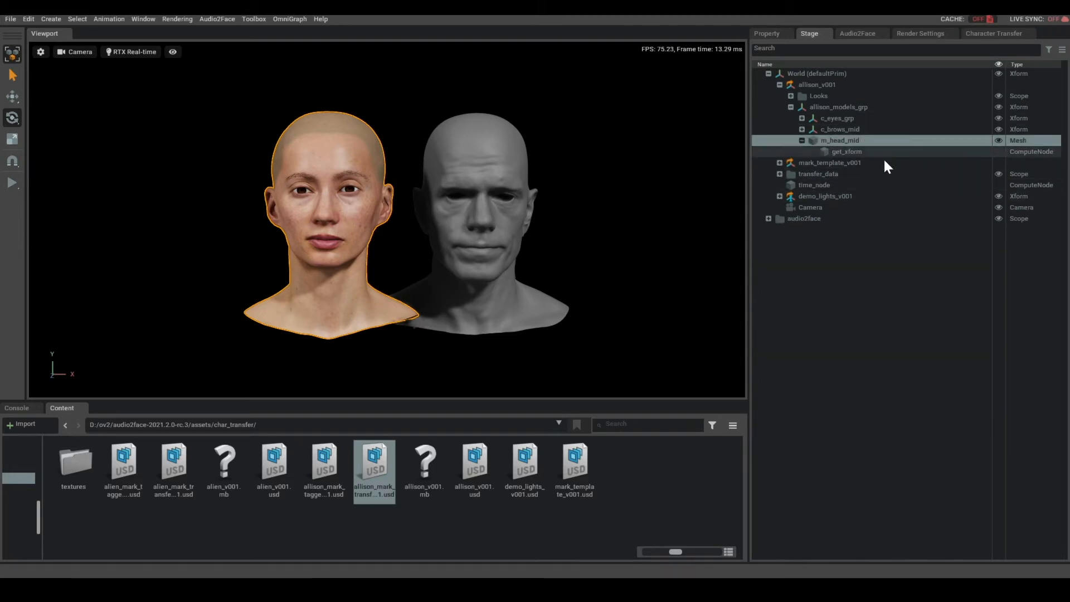
{"action": "left_click", "coordinate": [802, 140]}
{"action": "left_click", "coordinate": [802, 129]}
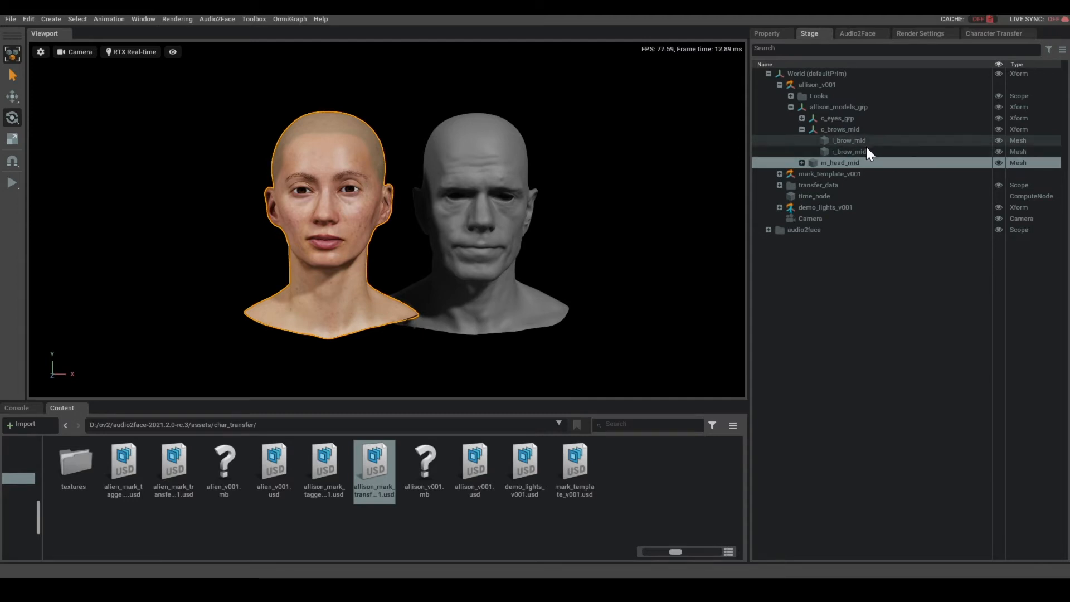
{"action": "left_click", "coordinate": [638, 193]}
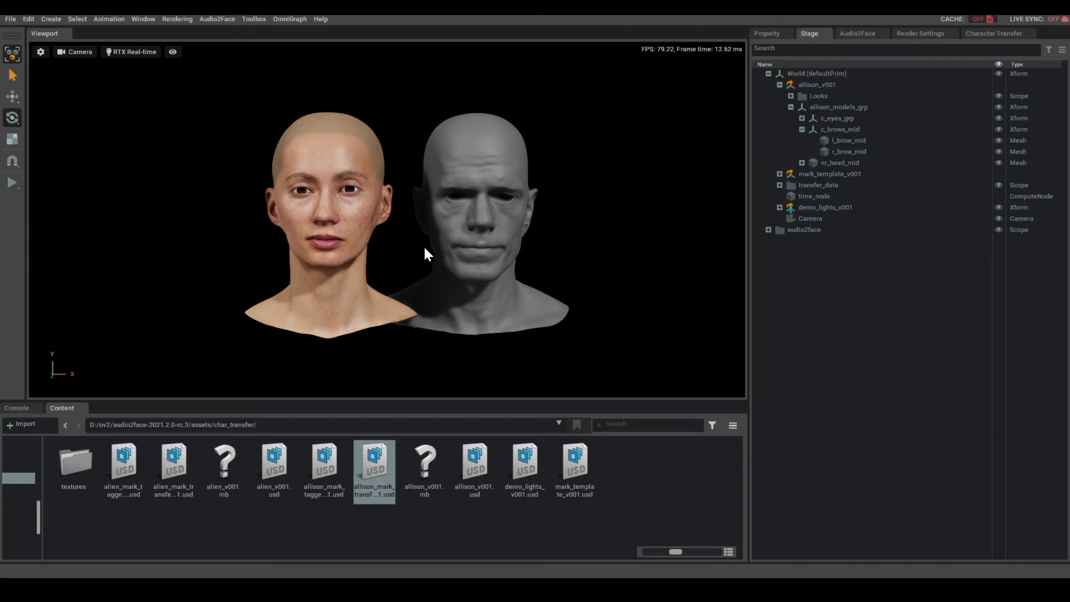
- Turn on correspondence visibility, clear the OpenMouth A2F mesh and assign /World/mark_template_v001/mark_model/mark_openMouth to it again
{"action": "left_click", "coordinate": [990, 34]}
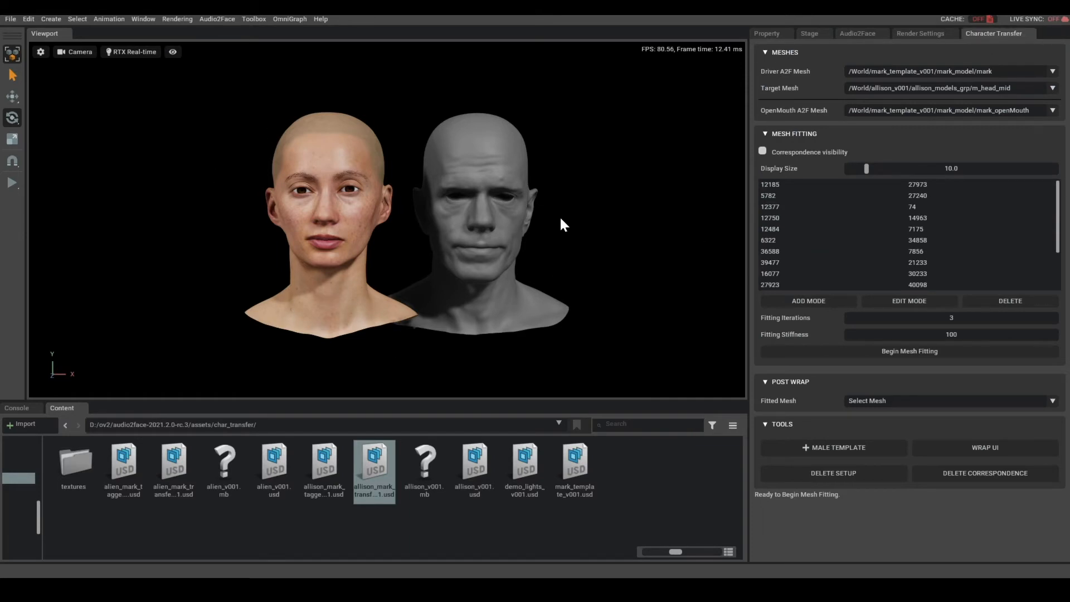
{"action": "left_click", "coordinate": [761, 151]}
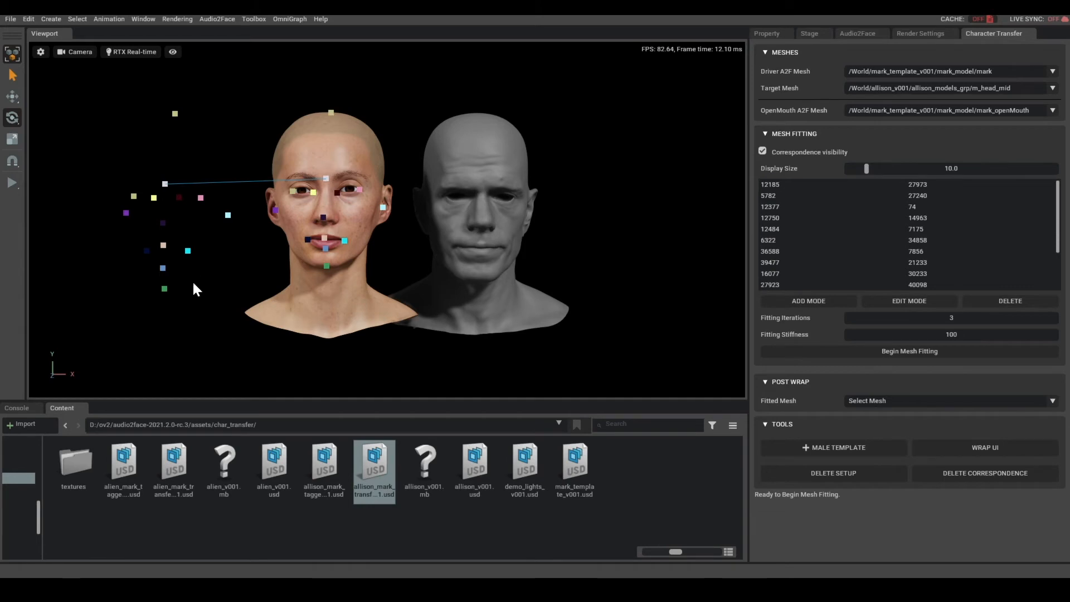
{"action": "left_click", "coordinate": [1052, 111]}
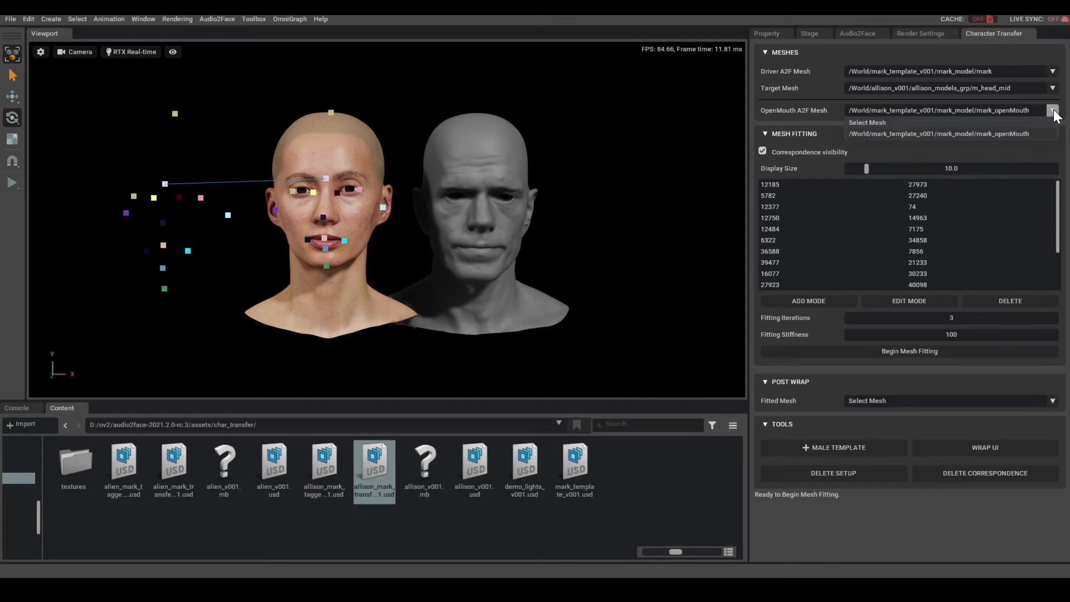
{"action": "left_click", "coordinate": [901, 119]}
{"action": "left_click", "coordinate": [1052, 110]}
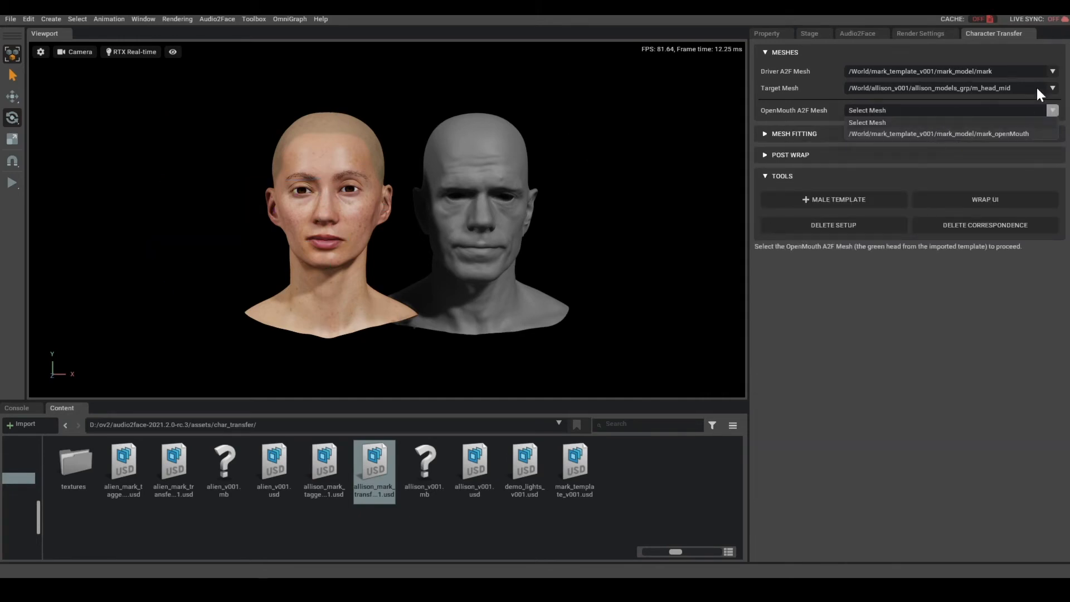
{"action": "left_click", "coordinate": [1014, 134]}
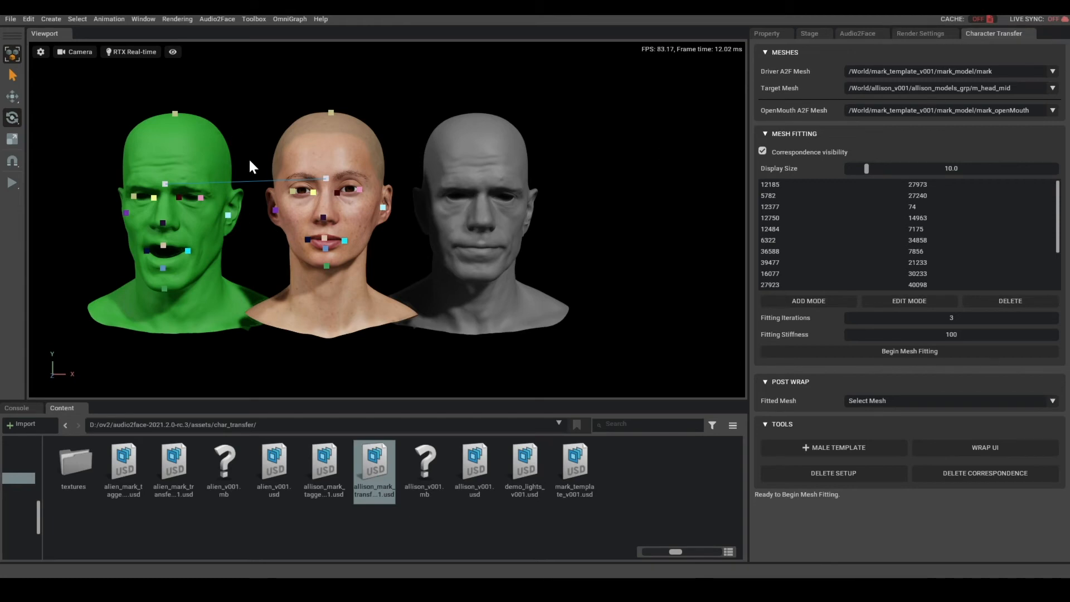
- Reposition the green correspondence point under the female head's chin and finish editing the points
{"action": "left_click", "coordinate": [814, 34]}
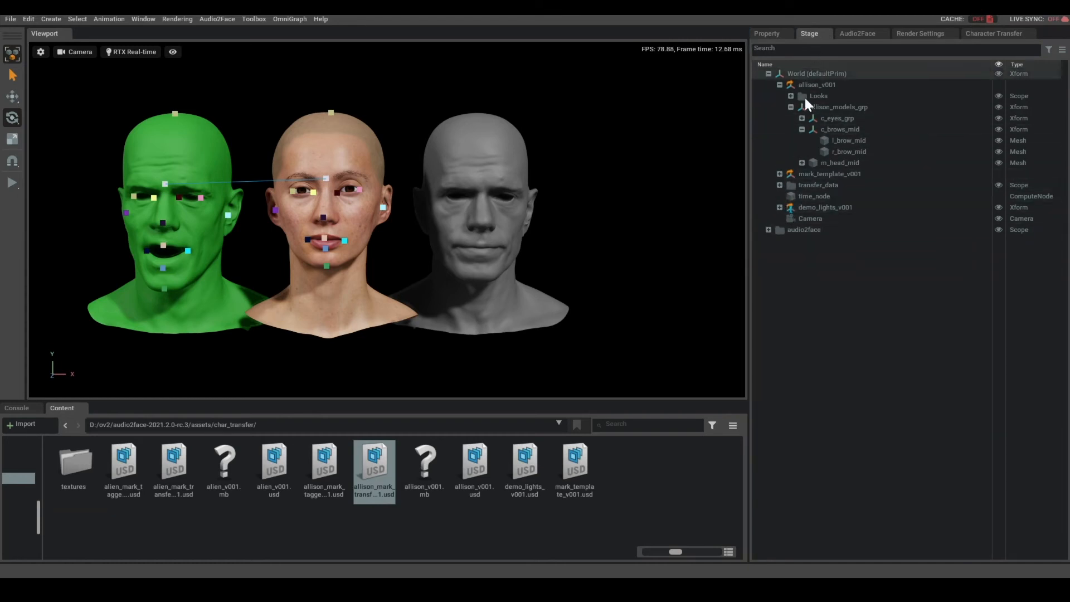
{"action": "left_click", "coordinate": [988, 34]}
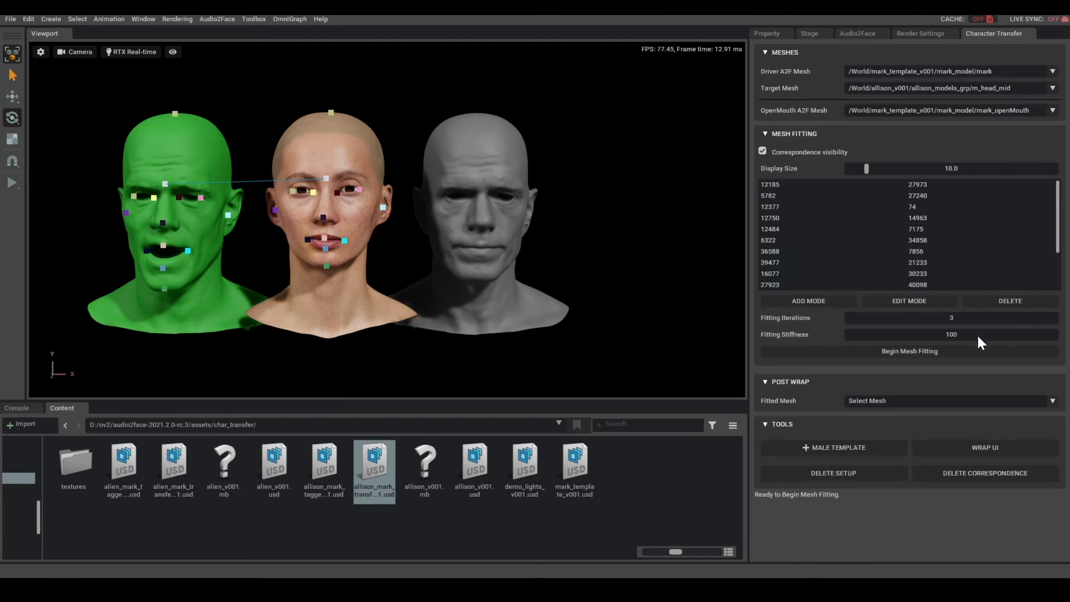
{"action": "left_click", "coordinate": [907, 301]}
{"action": "left_click", "coordinate": [327, 264]}
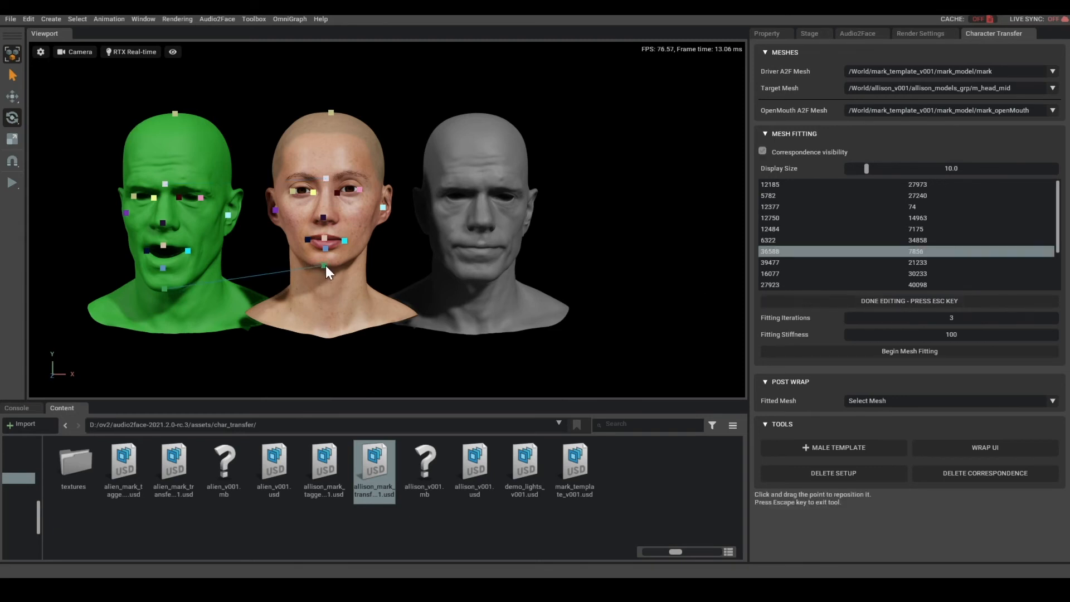
{"action": "left_click", "coordinate": [920, 299]}
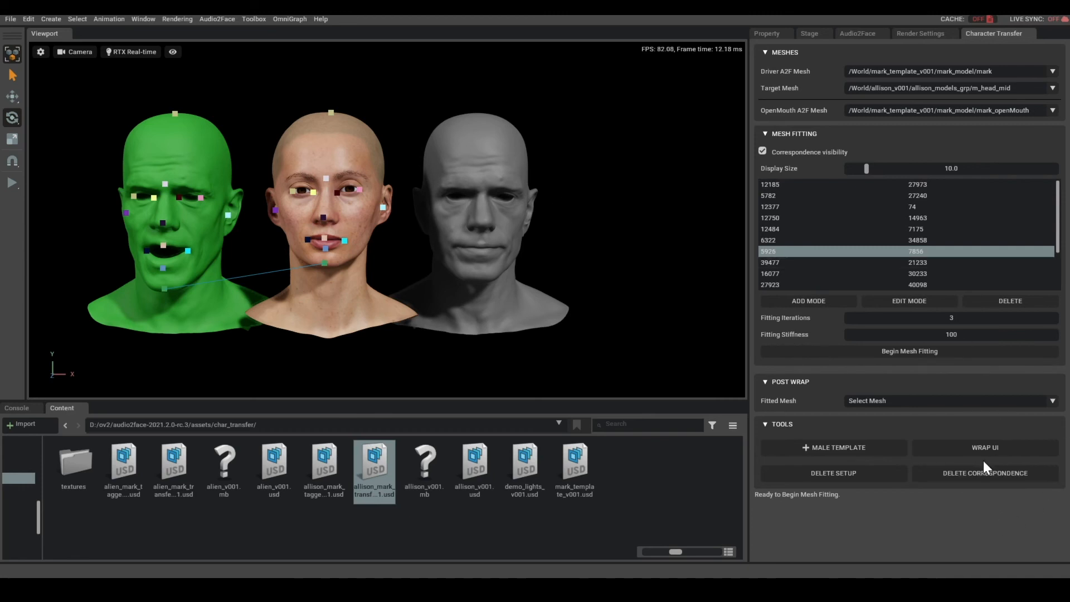
- Delete the correspondence data kept under transfer_data and reselect mark_openMouth as the OpenMouth A2F mesh
{"action": "left_click", "coordinate": [809, 32]}
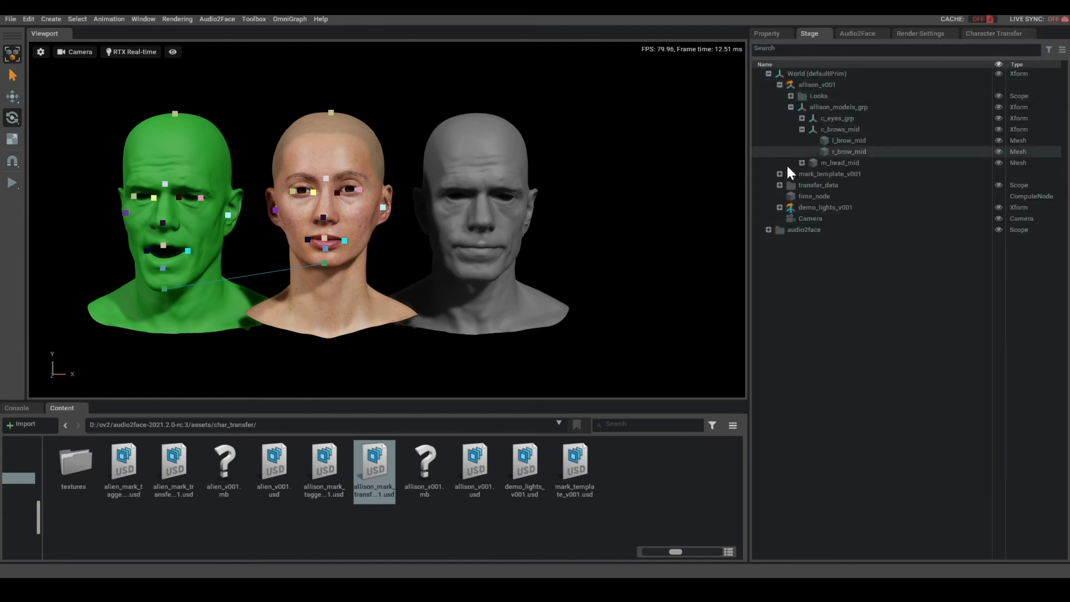
{"action": "left_click", "coordinate": [780, 186]}
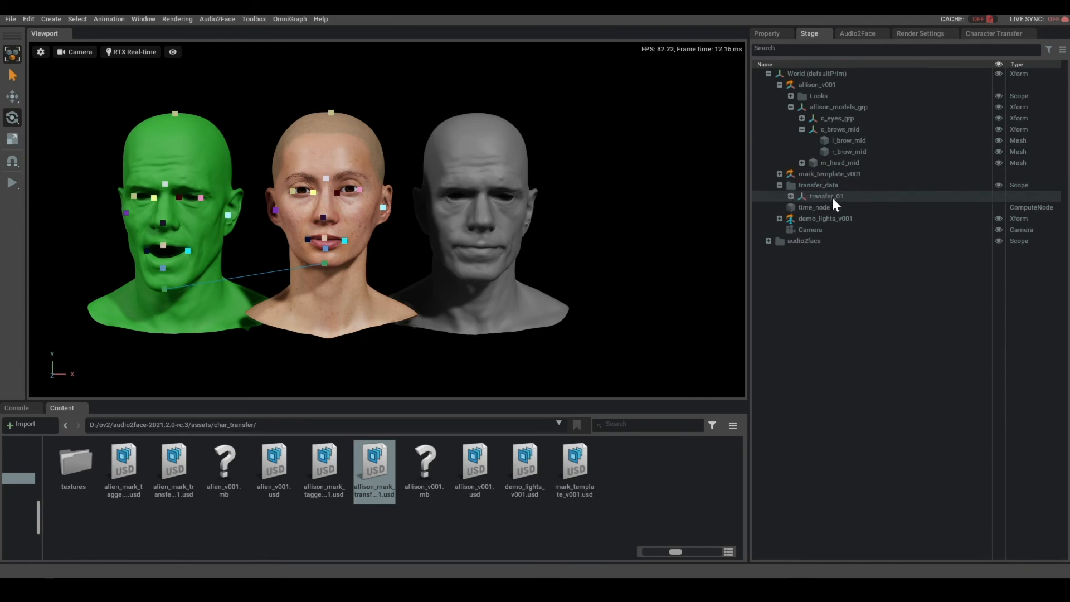
{"action": "left_click", "coordinate": [990, 34]}
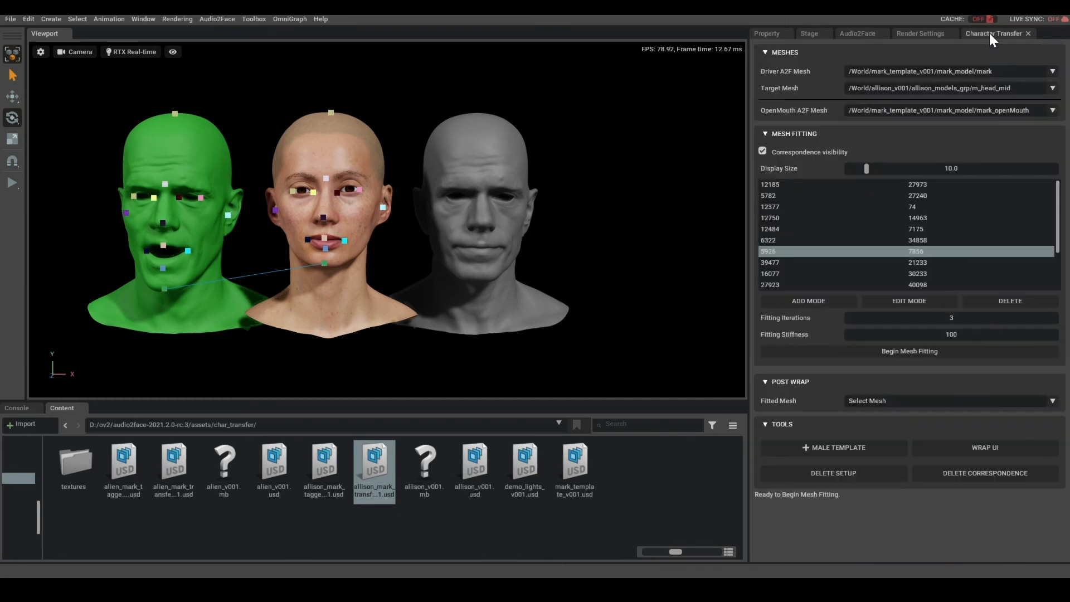
{"action": "left_click", "coordinate": [990, 476]}
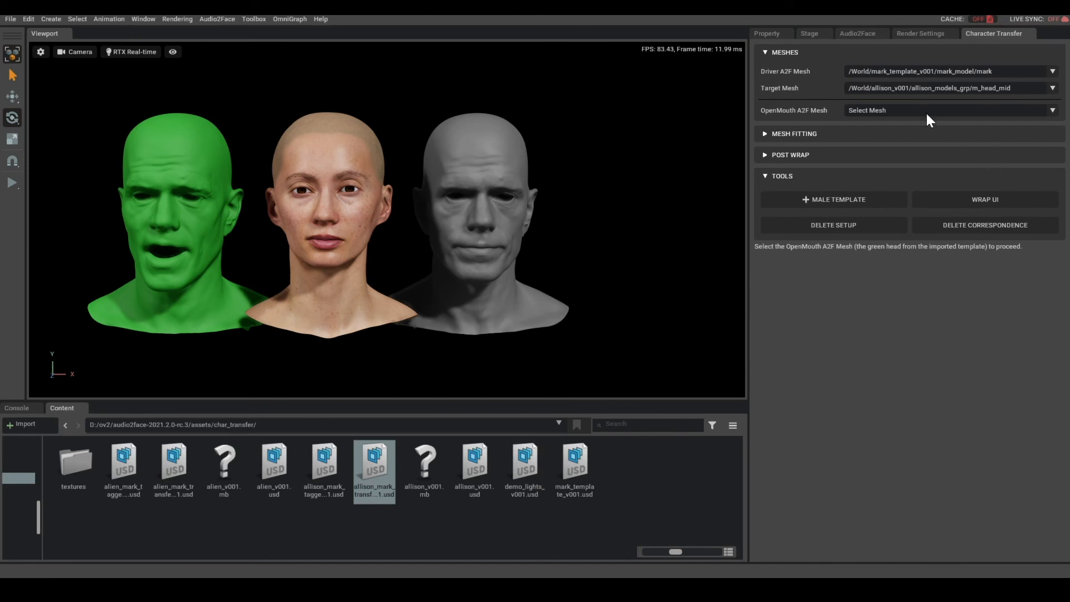
{"action": "left_click", "coordinate": [1052, 110]}
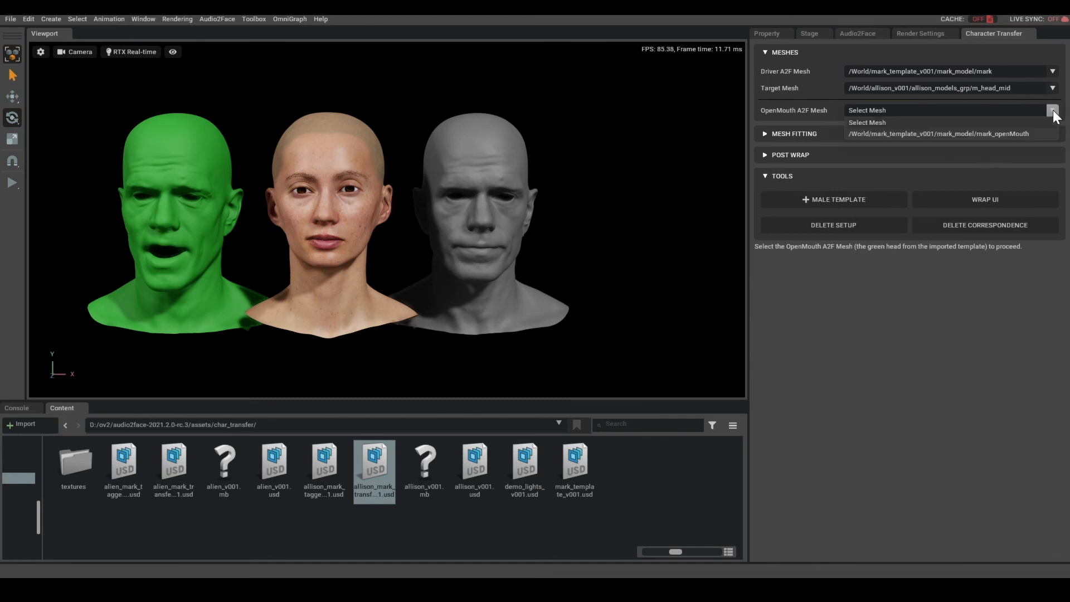
{"action": "left_click", "coordinate": [1008, 134]}
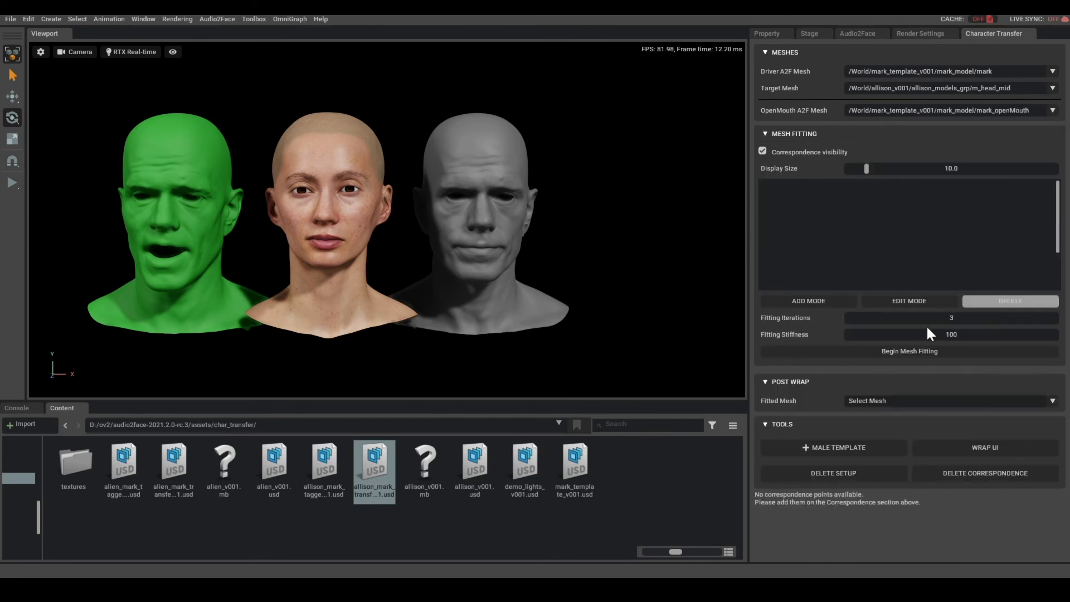